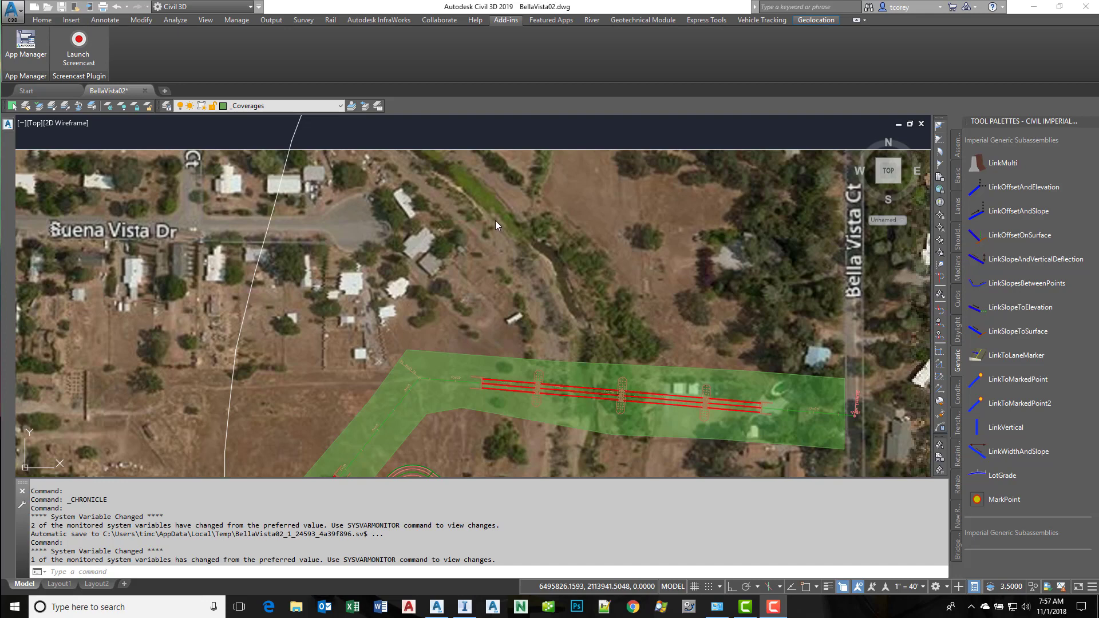
Trace a PLINE along the creek edges, from the upper end down and back up the opposite bank.
type("pl")
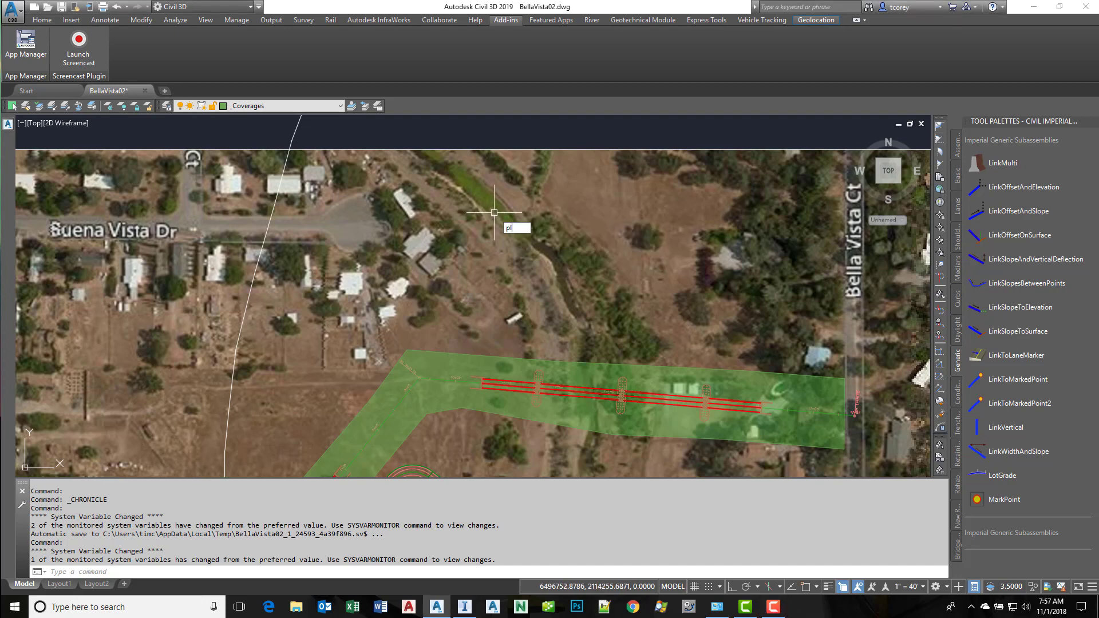
type("ine")
key("Return")
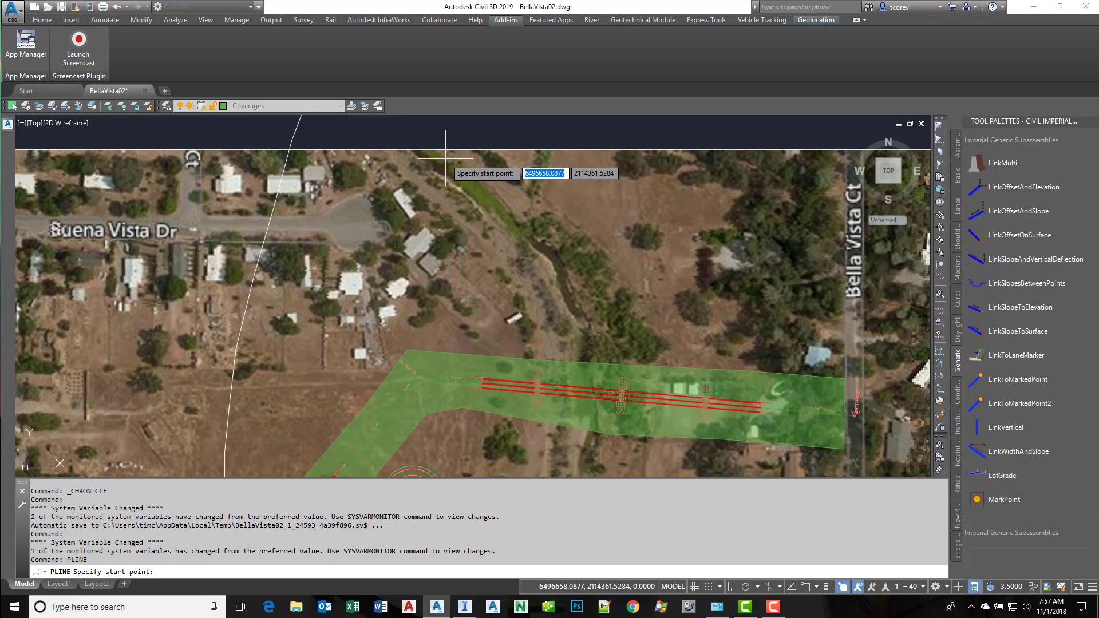
left_click(448, 164)
left_click(490, 185)
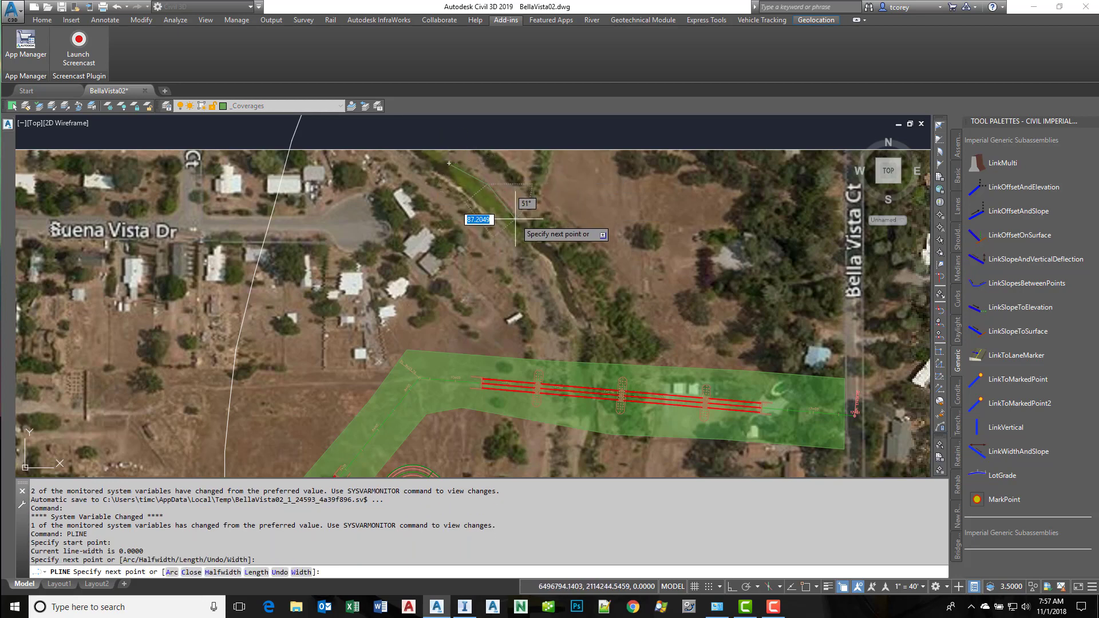
left_click(515, 218)
left_click(536, 222)
left_click(539, 230)
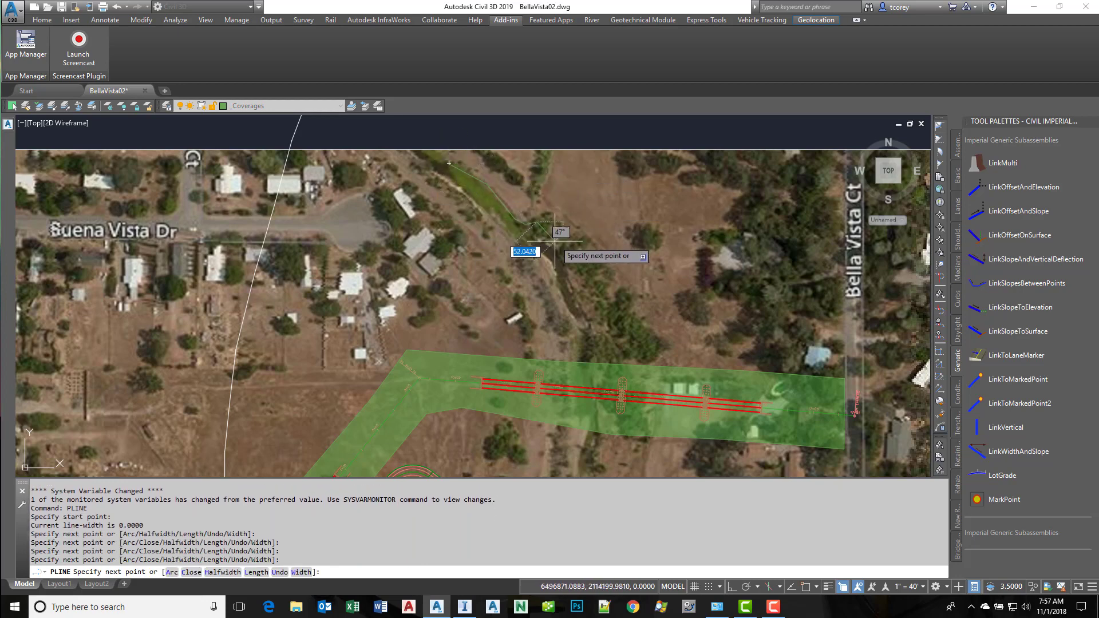
left_click(543, 239)
left_click(553, 244)
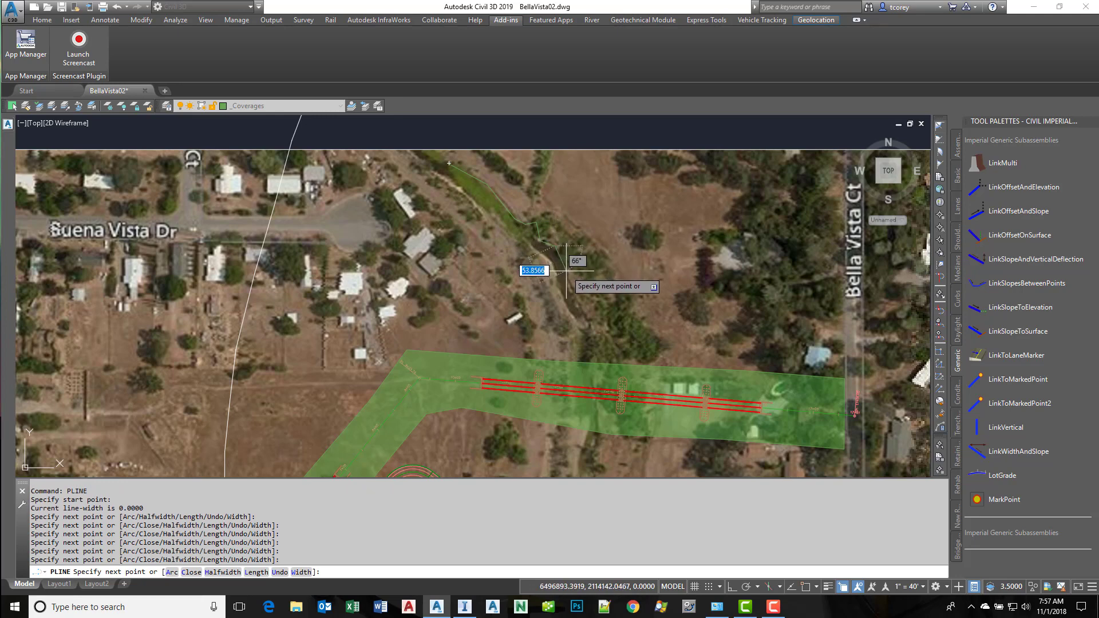
left_click(559, 271)
left_click(591, 322)
left_click(593, 325)
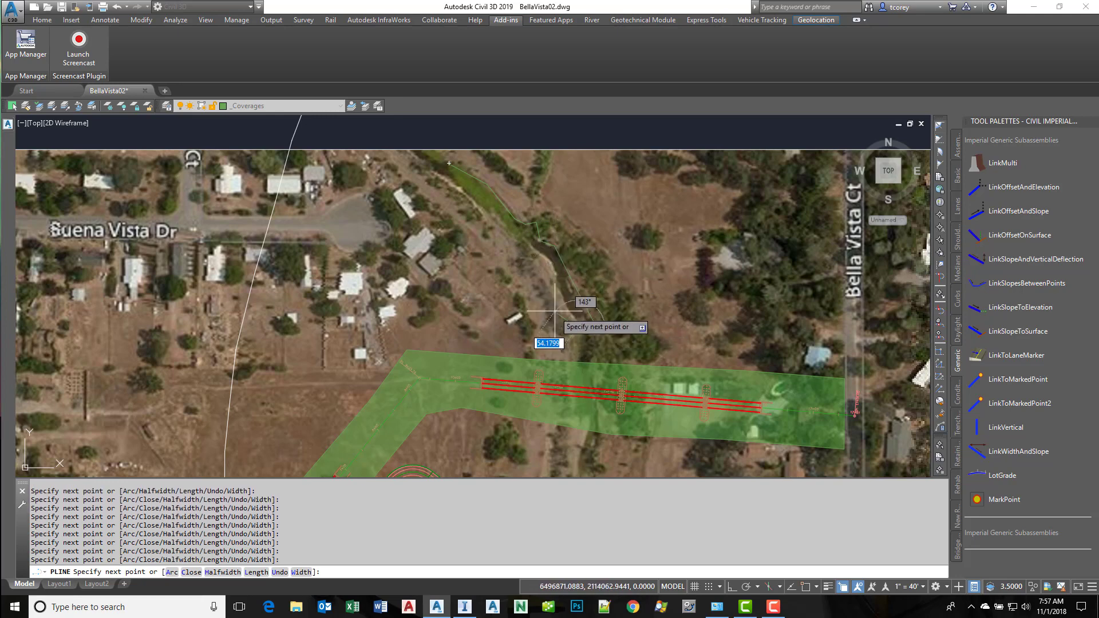
left_click(550, 259)
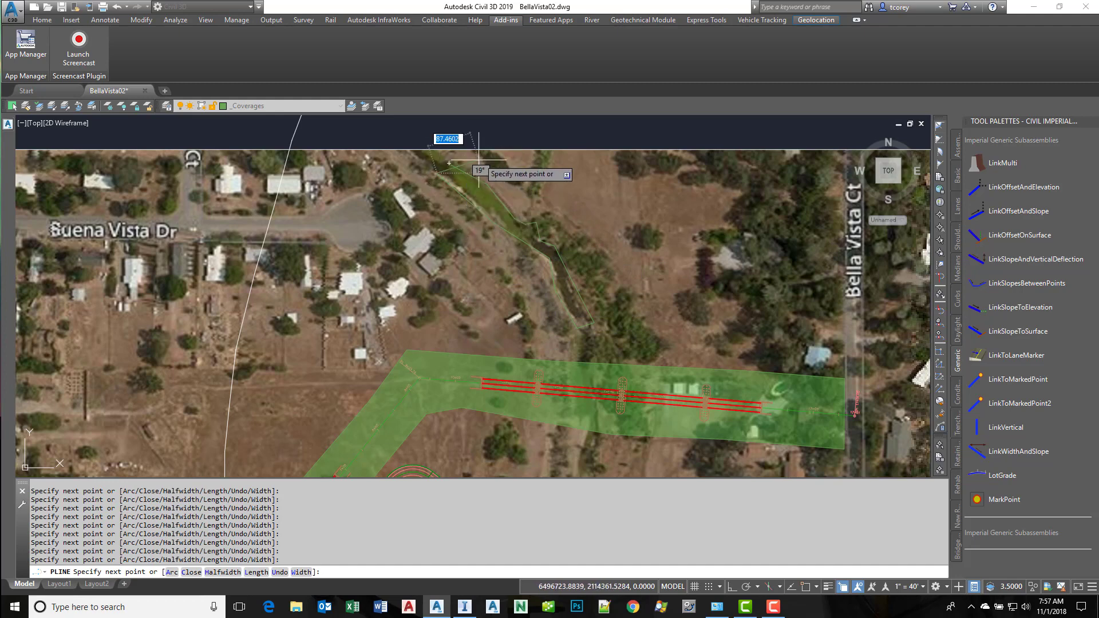
Close the creek outline and select it to check area 14624.9132 and length 941.2398.
type("c")
key("Return")
middle_click_drag(513, 214, 517, 245)
left_click(515, 245)
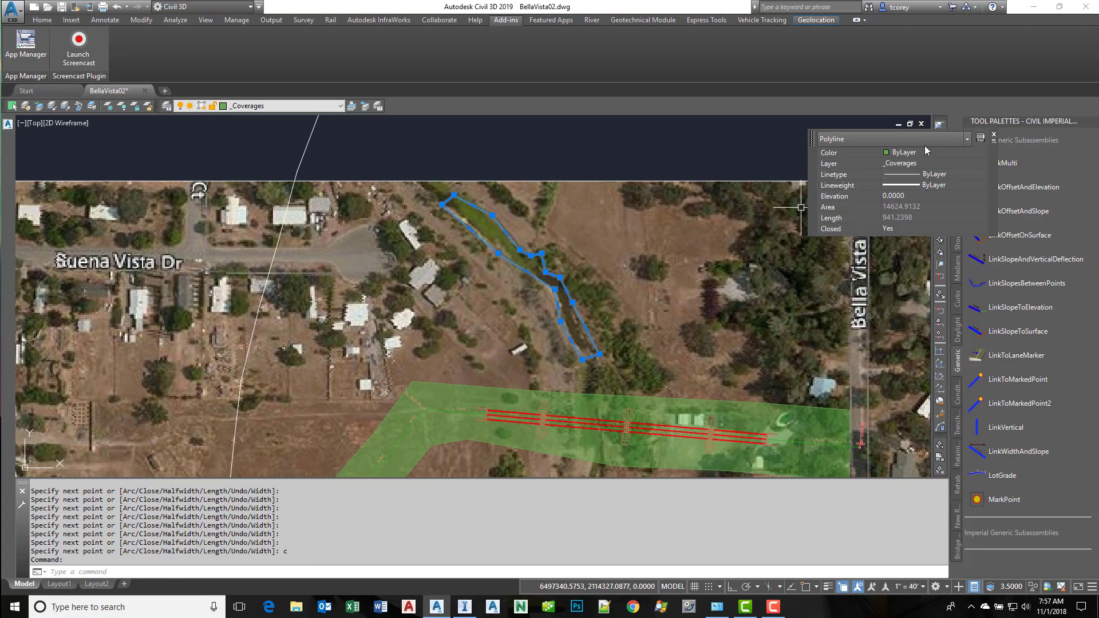
Clear the selection, switch to the Planning and Analysis workspace, and show the Output ribbon tools.
key("Escape")
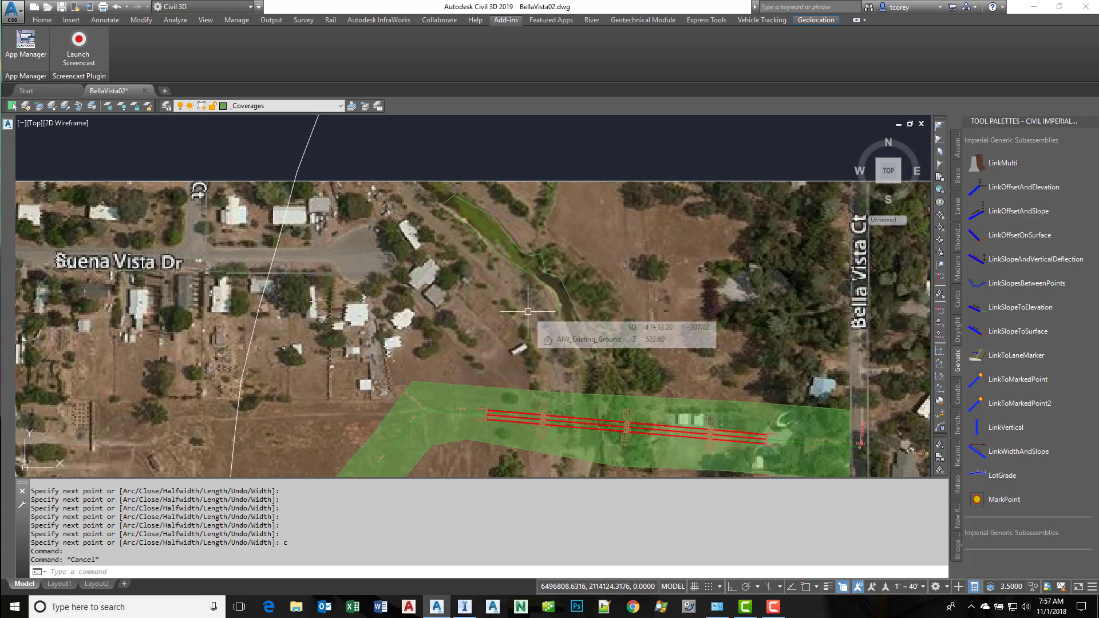
left_click(218, 8)
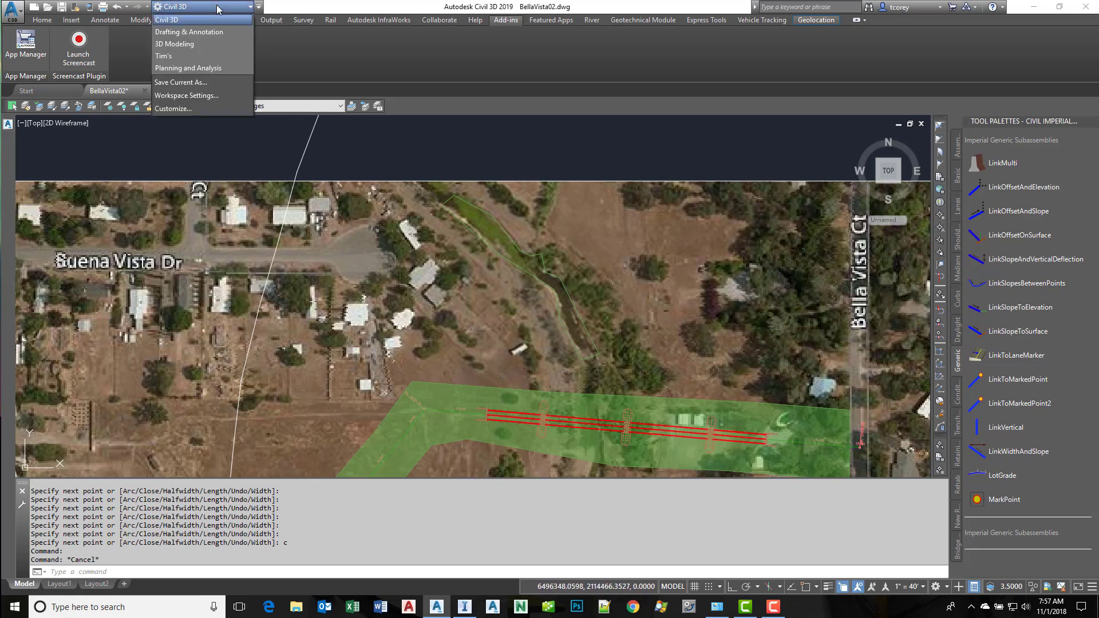
left_click(204, 68)
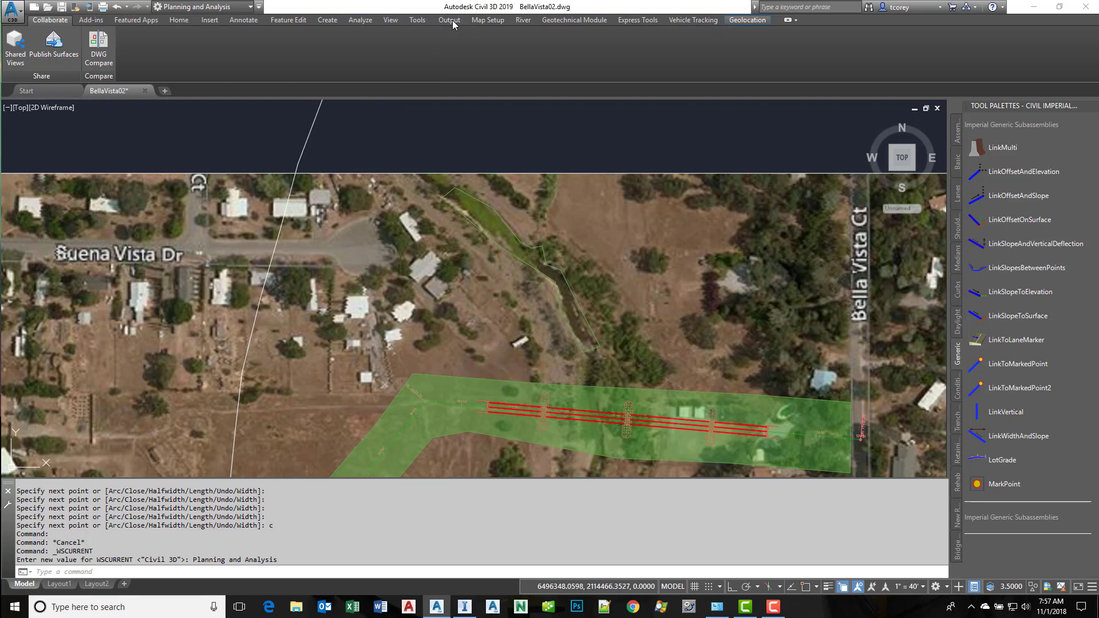
left_click(450, 21)
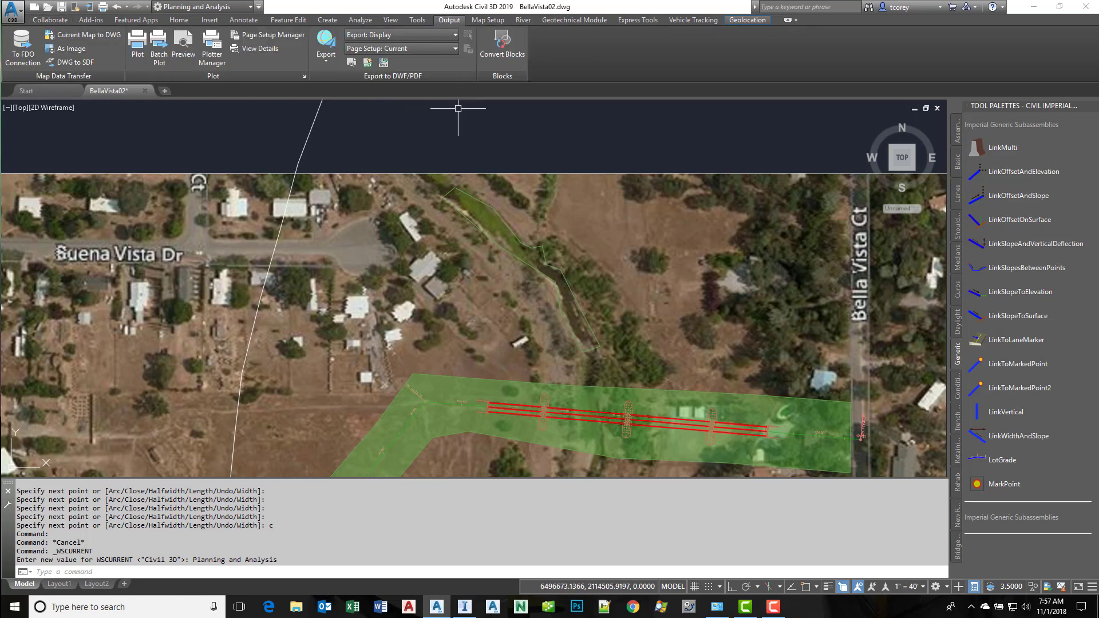
Start DWG to SDF export as Autodesk SDF named RiverOutline, overwriting the existing file.
left_click(77, 63)
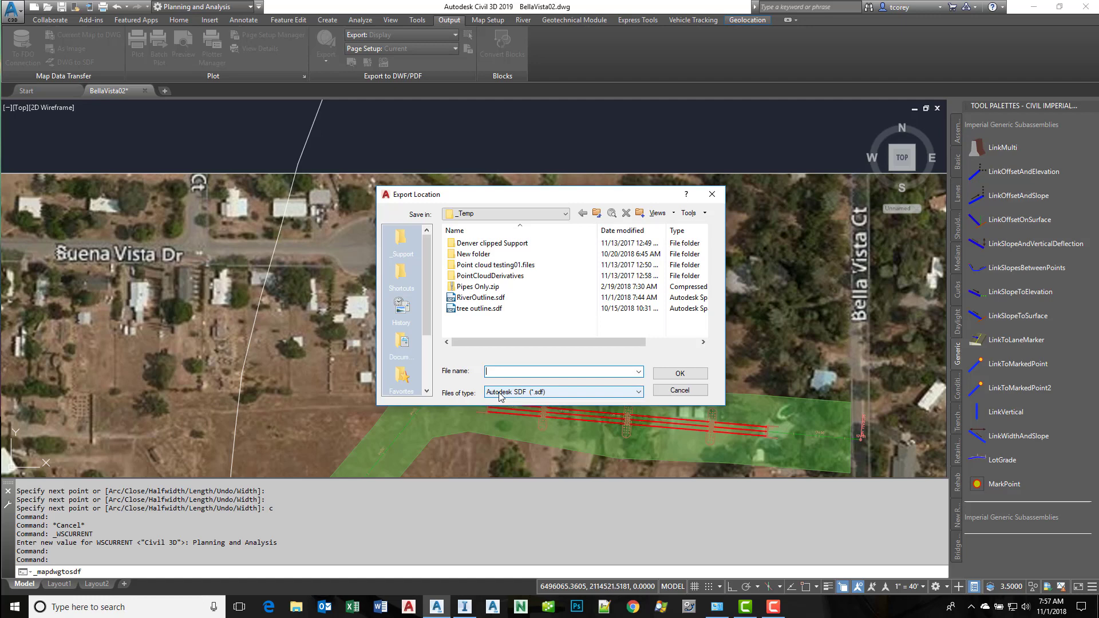
left_click(520, 394)
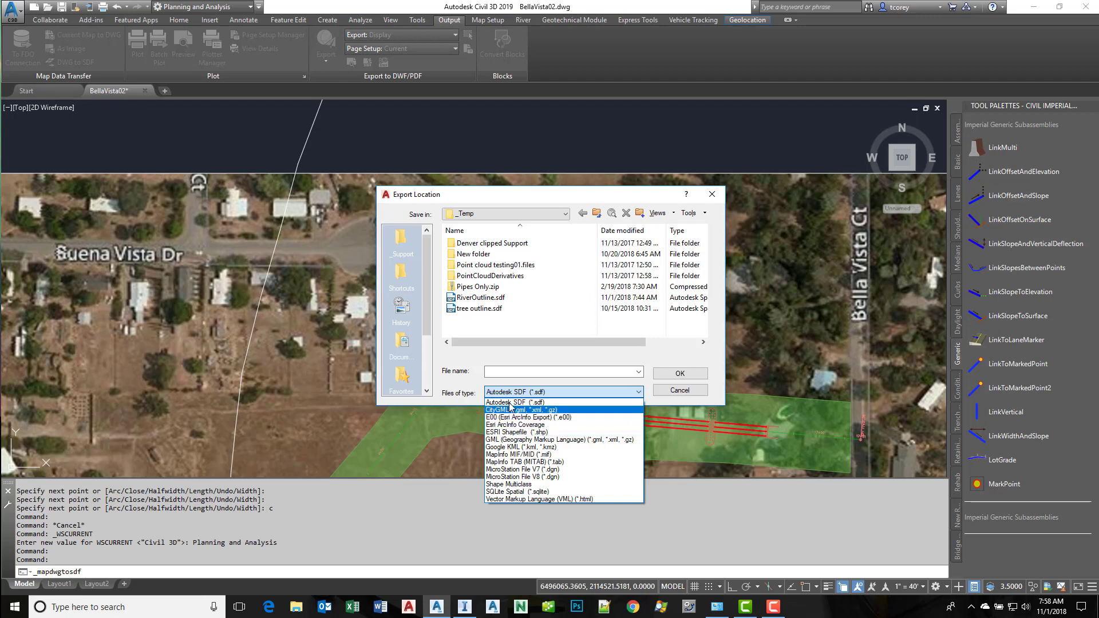
left_click(508, 373)
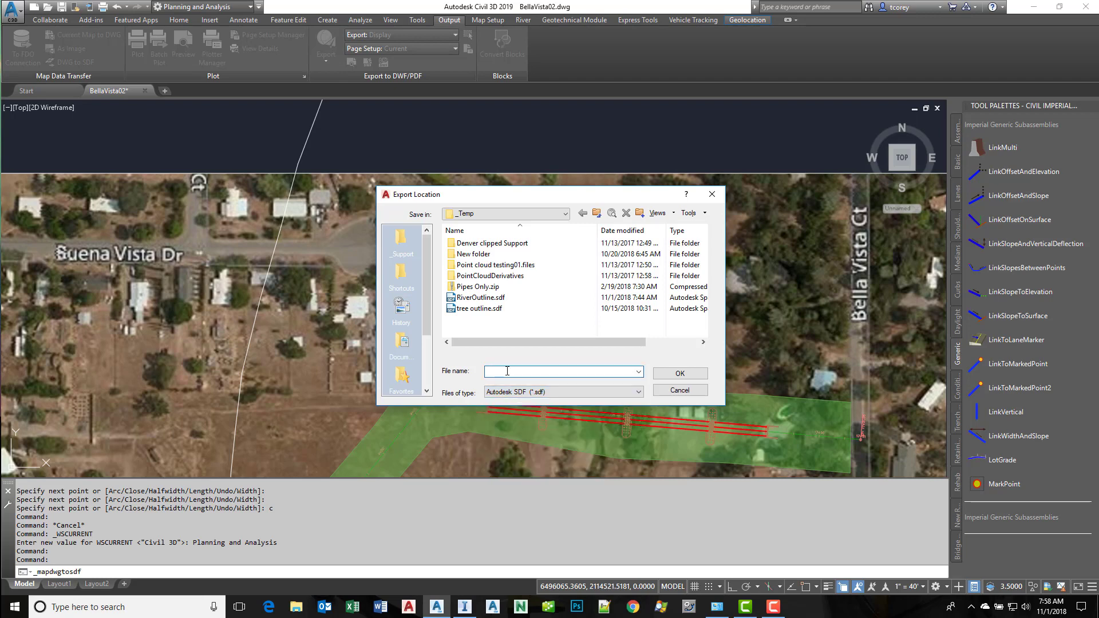
type("RiverOutline")
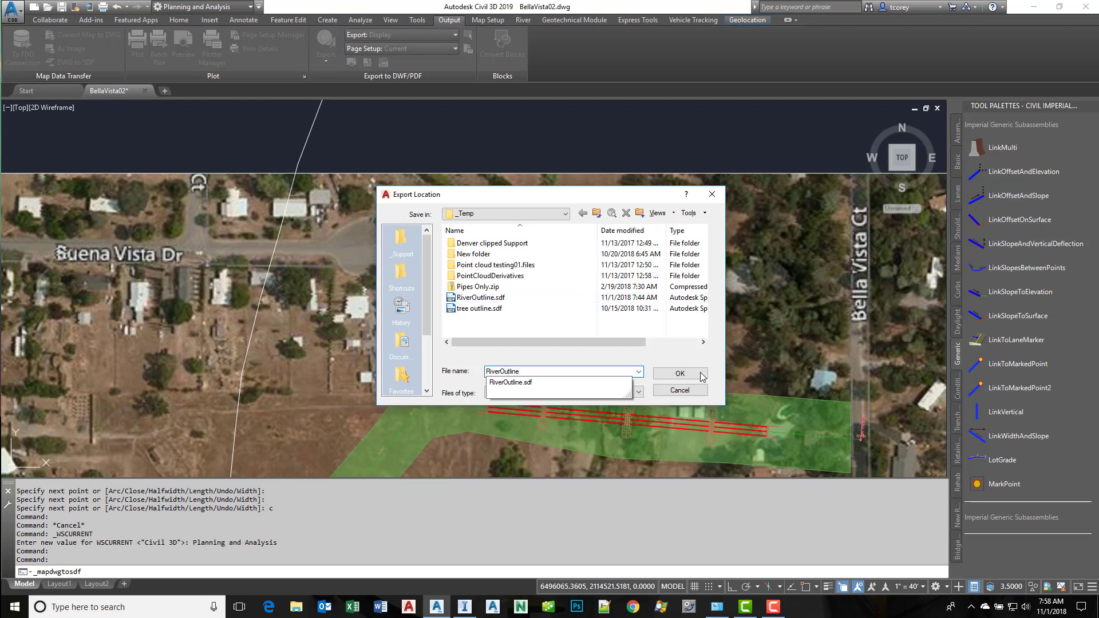
left_click(680, 374)
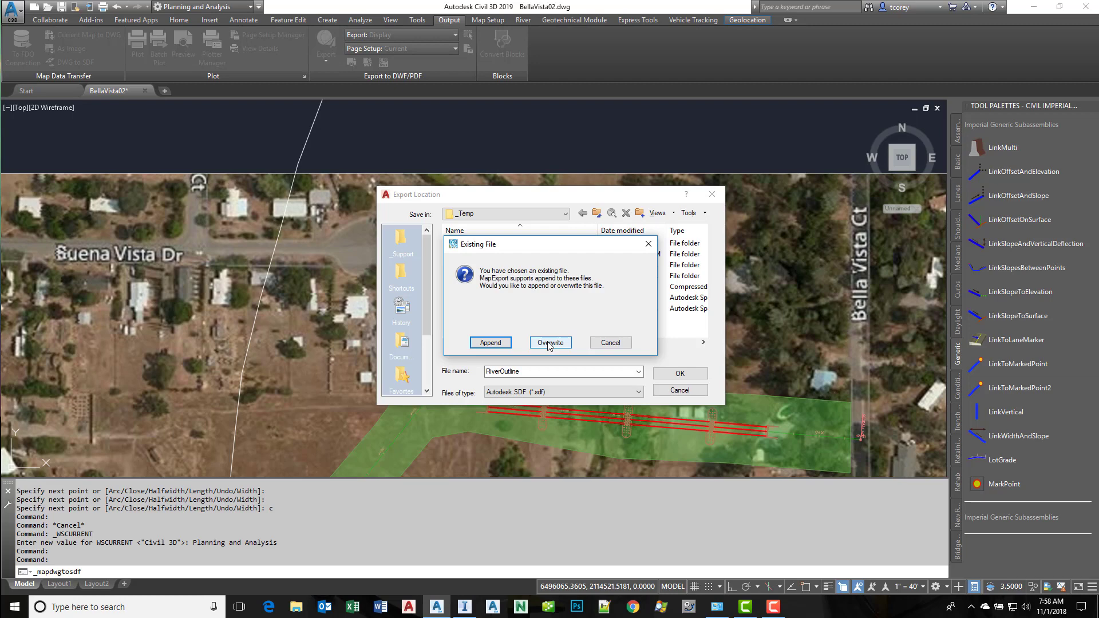
left_click(547, 342)
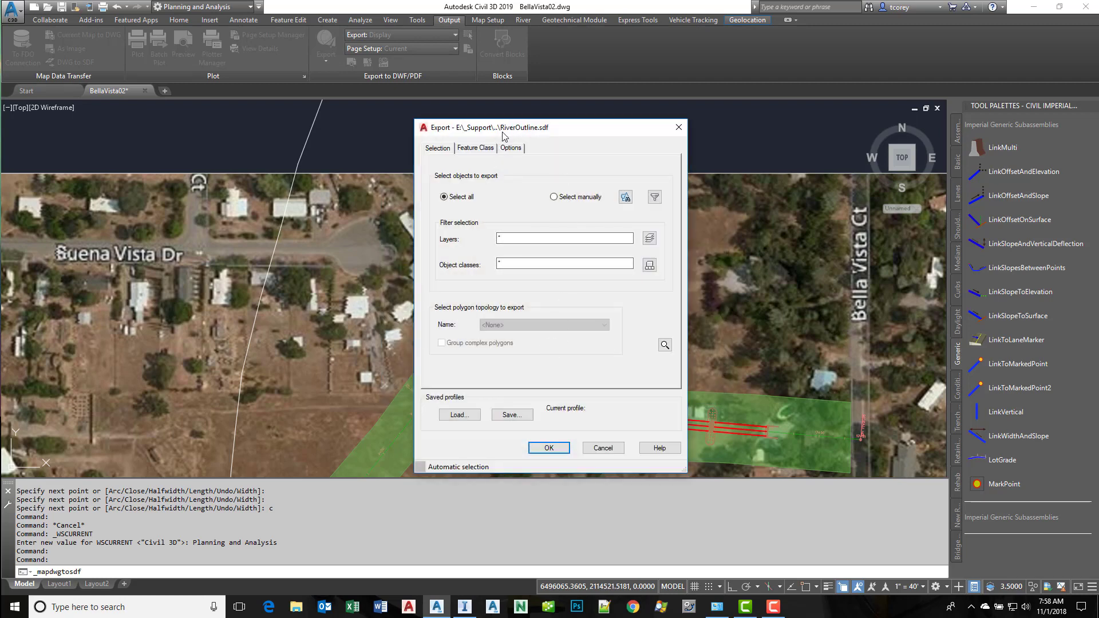
Manually select the creek outline as the object to export.
left_click(553, 197)
left_click(626, 197)
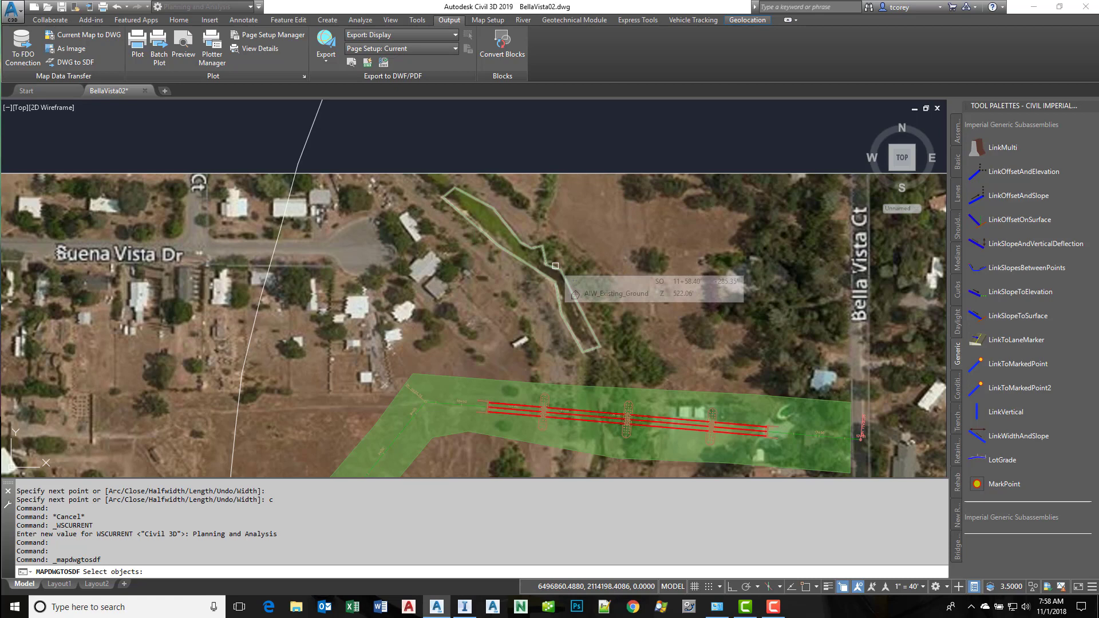
left_click(556, 264)
key("Return")
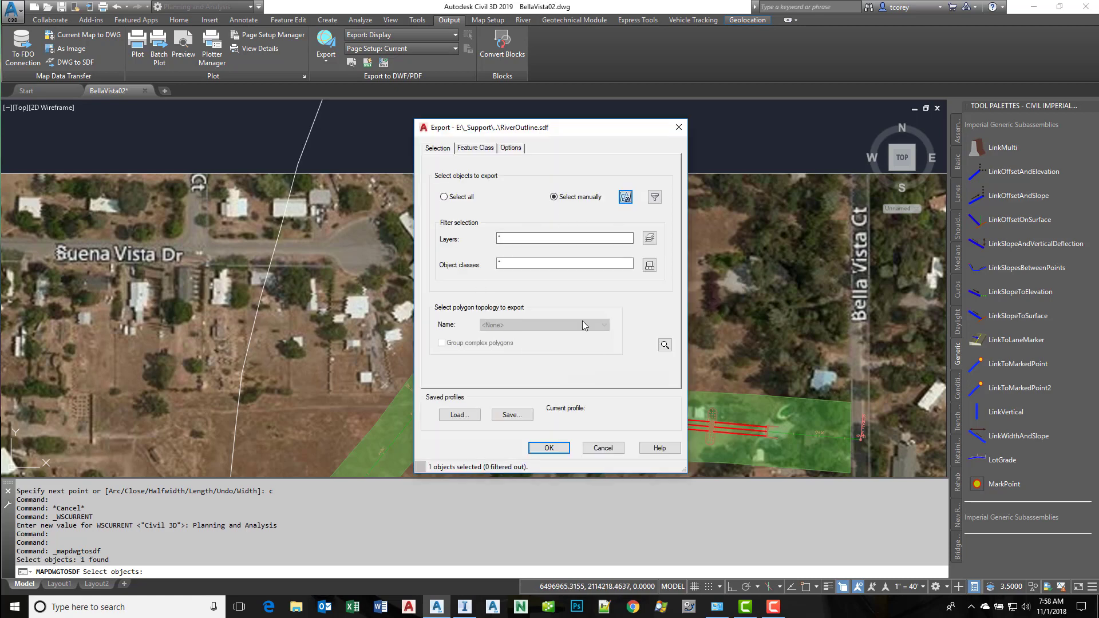
Enable 'Treat closed polylines as polygons' and run the SDF export.
left_click(476, 148)
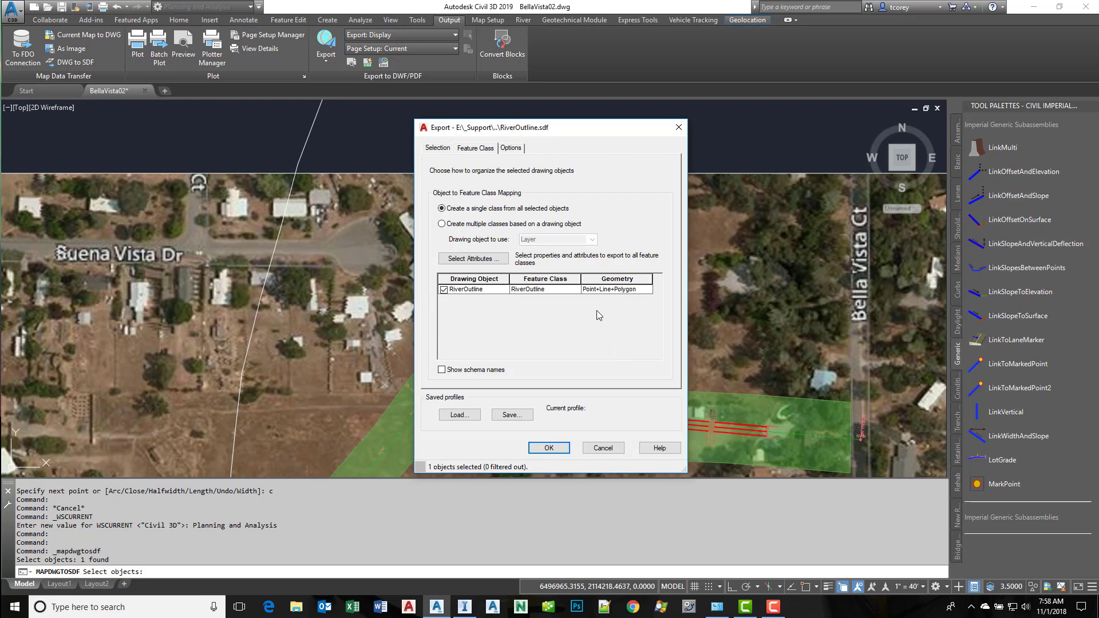
left_click(515, 150)
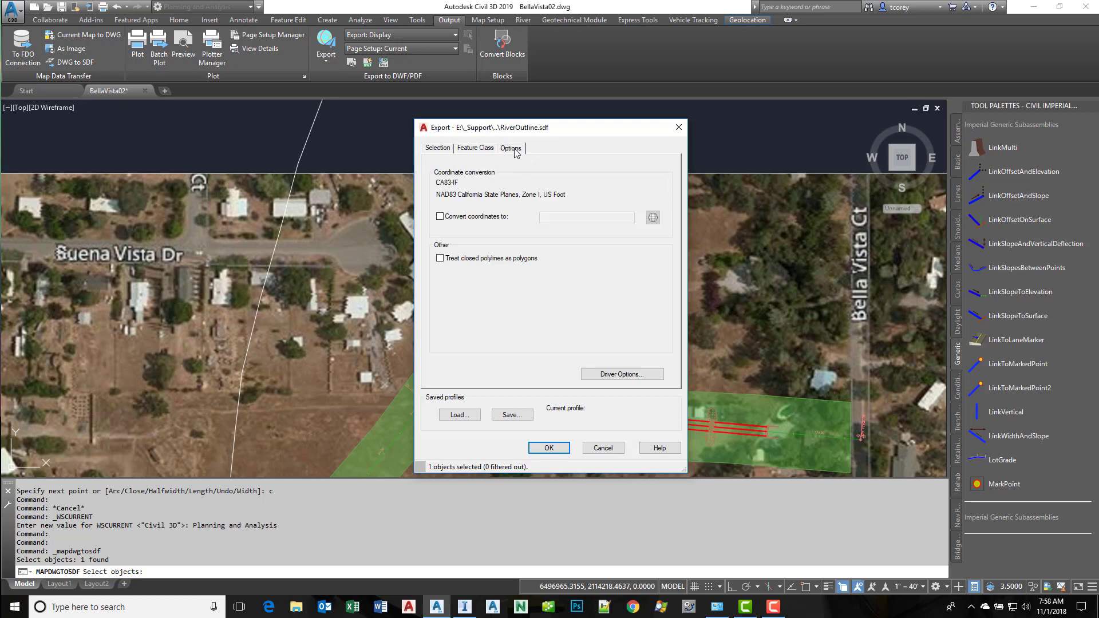
left_click(440, 258)
left_click(549, 448)
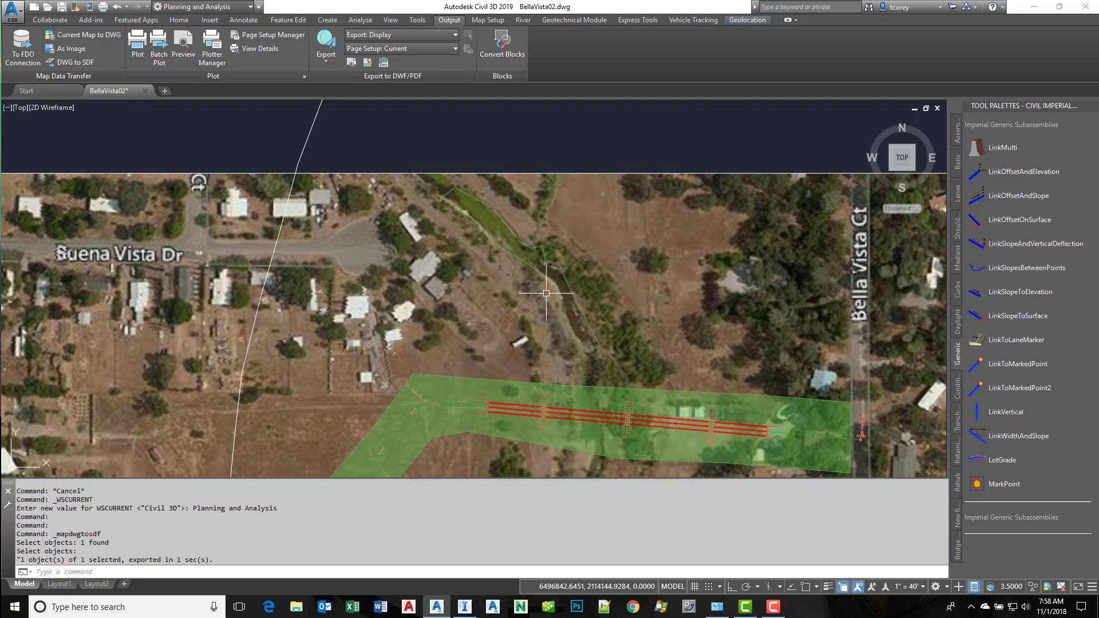
Open File Explorer beside InfraWorks and browse to E:\_Support\_Temp.
left_click(464, 608)
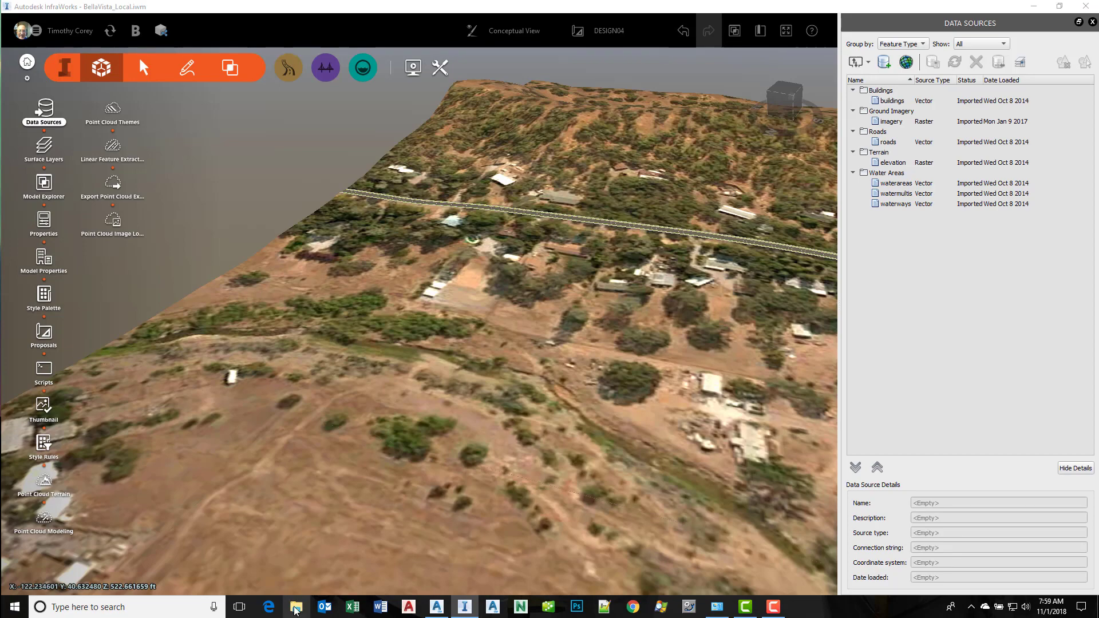
left_click(295, 608)
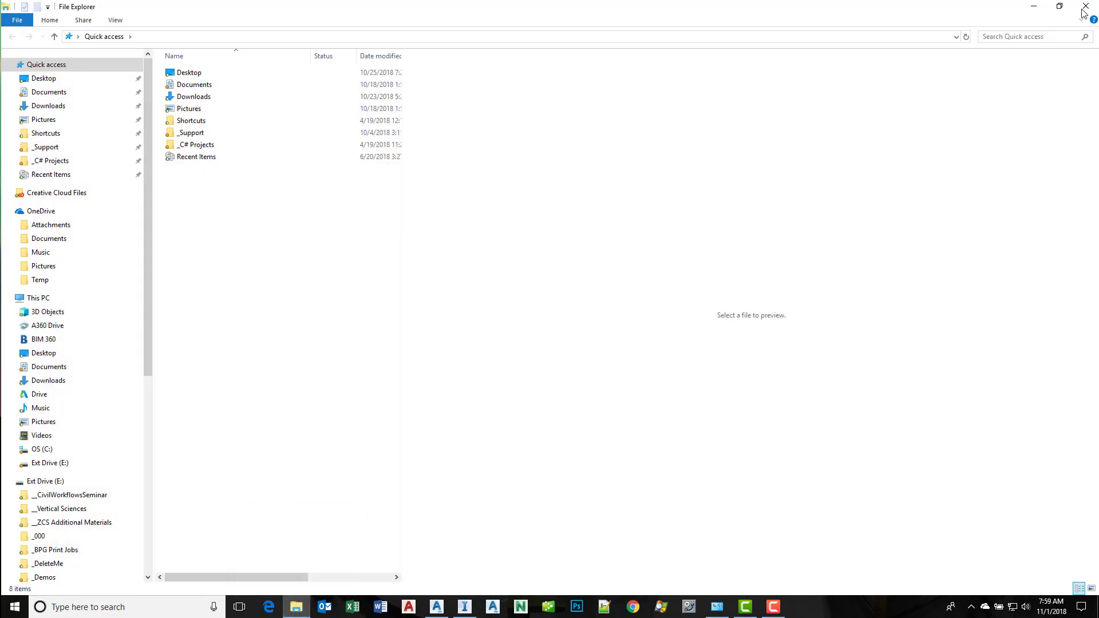
left_click(1061, 9)
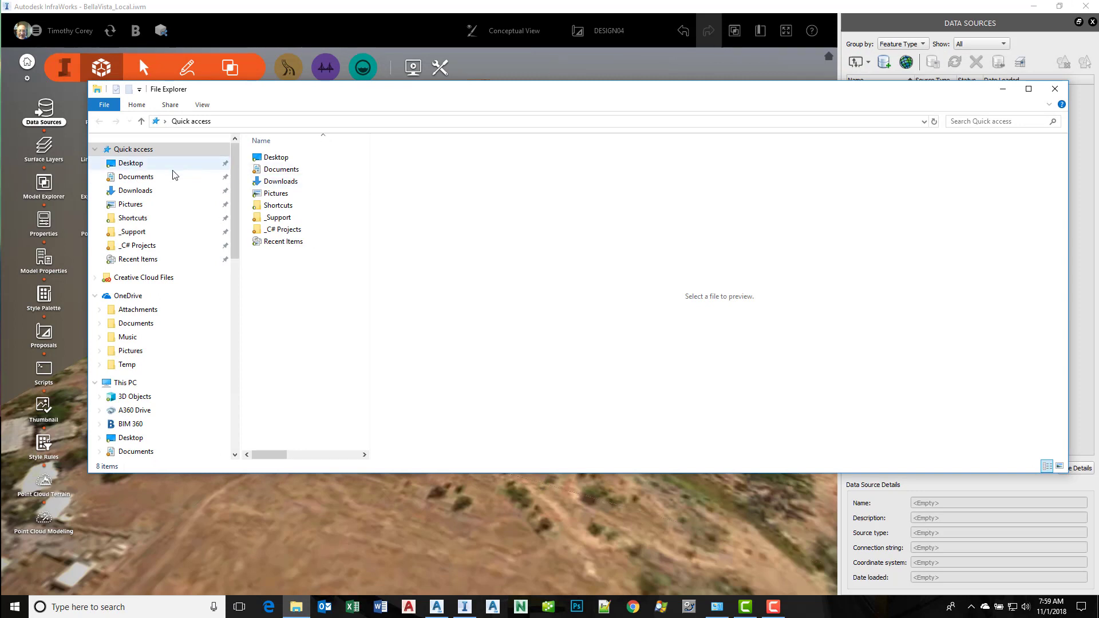
left_click(140, 233)
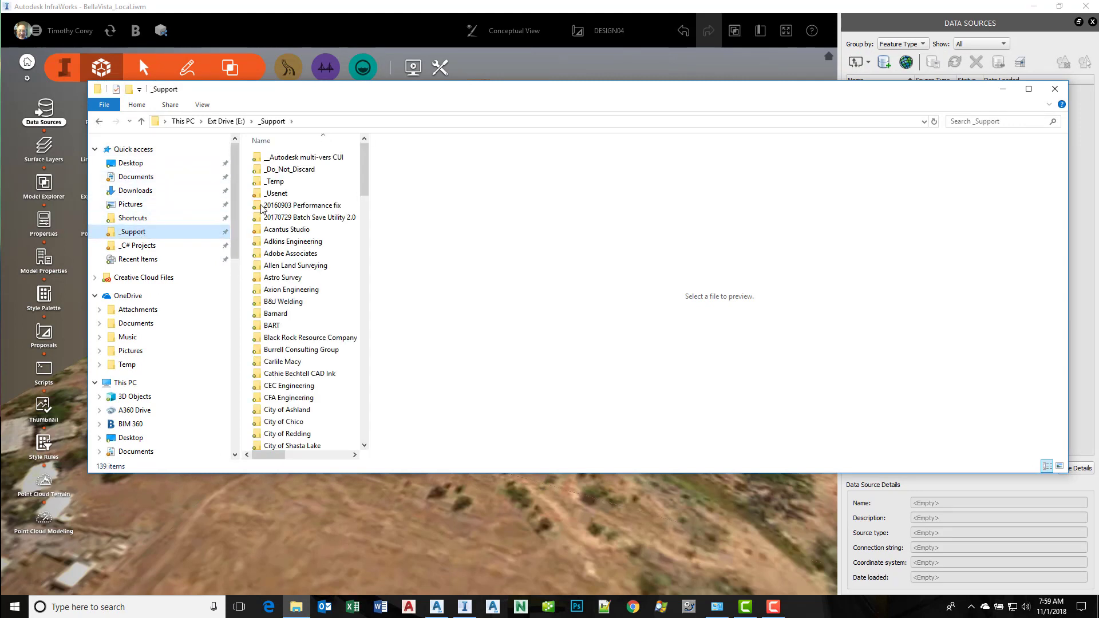
double_click(280, 182)
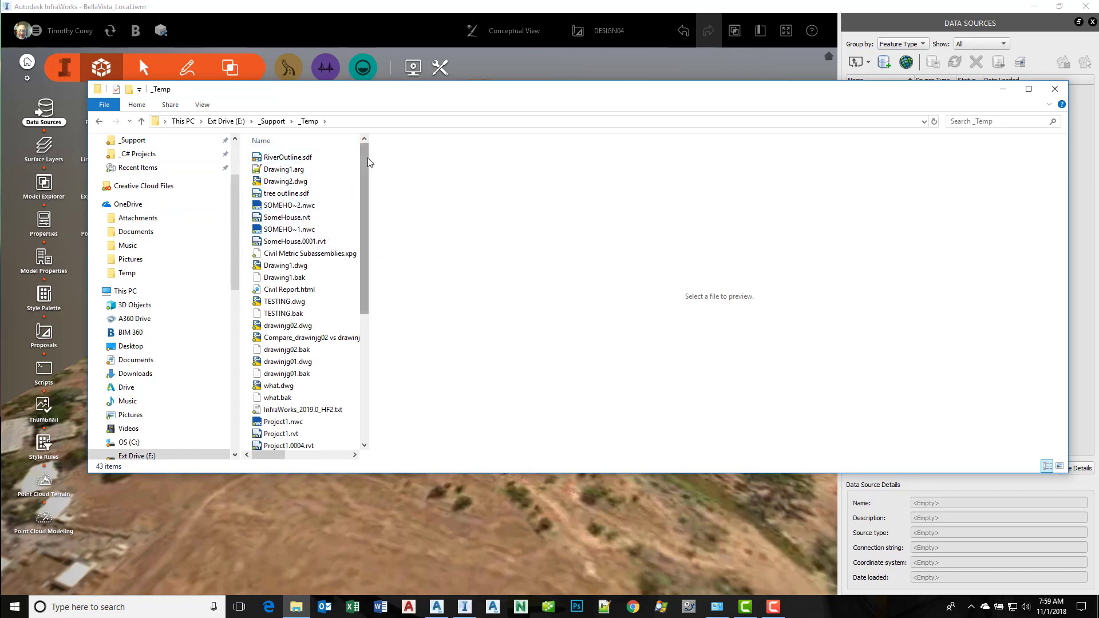
Drag RiverOutline.sdf from _Temp onto the InfraWorks model.
left_click_drag(371, 163, 519, 166)
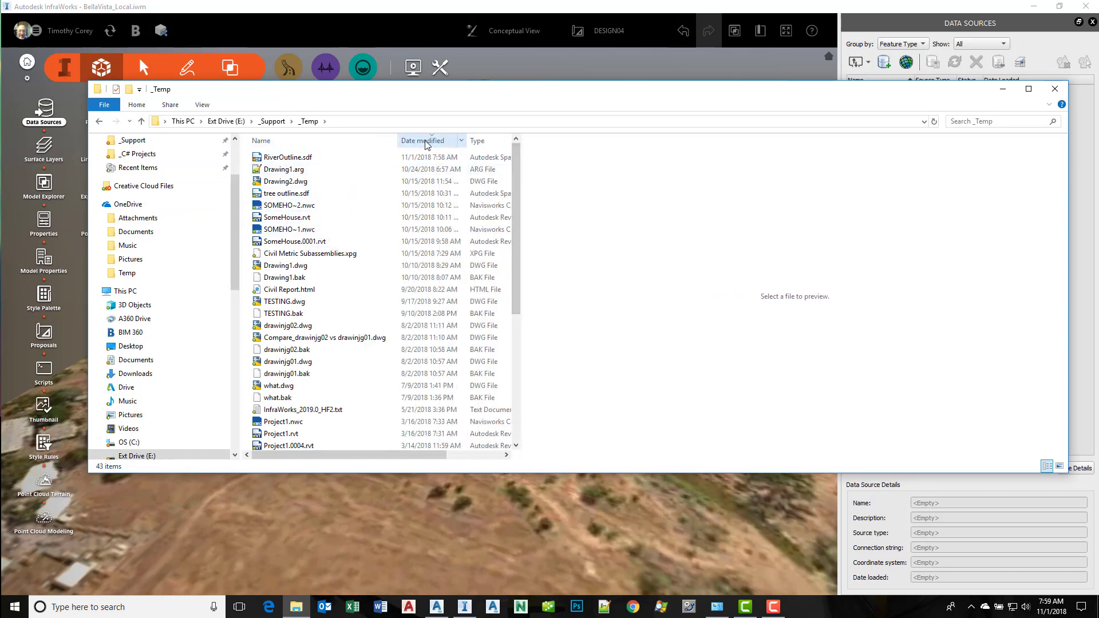
left_click(293, 159)
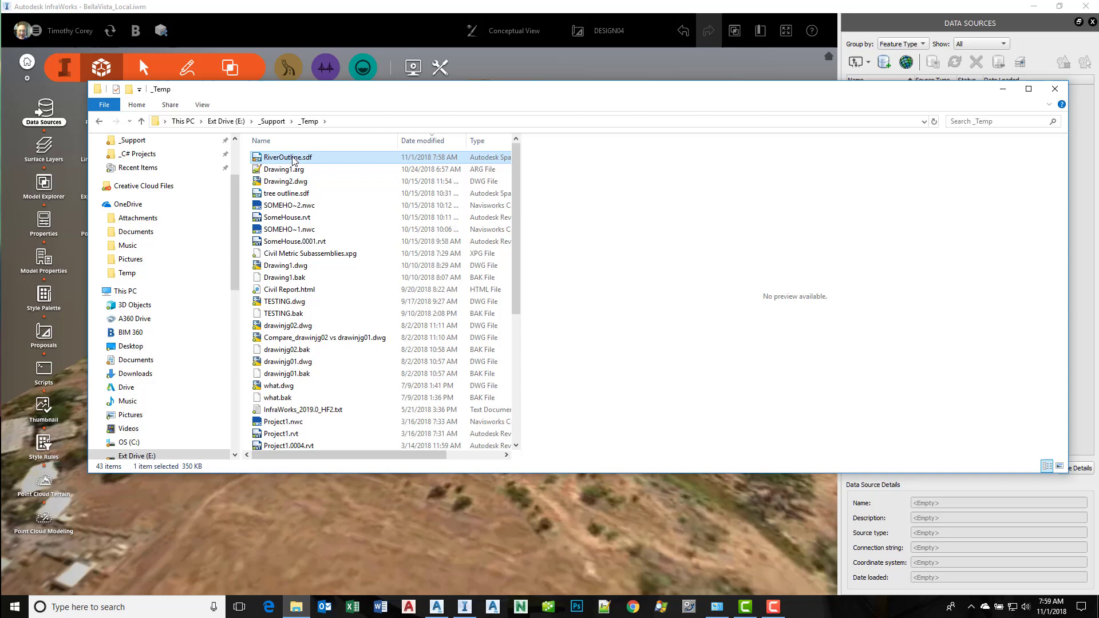
left_click_drag(293, 160, 463, 543)
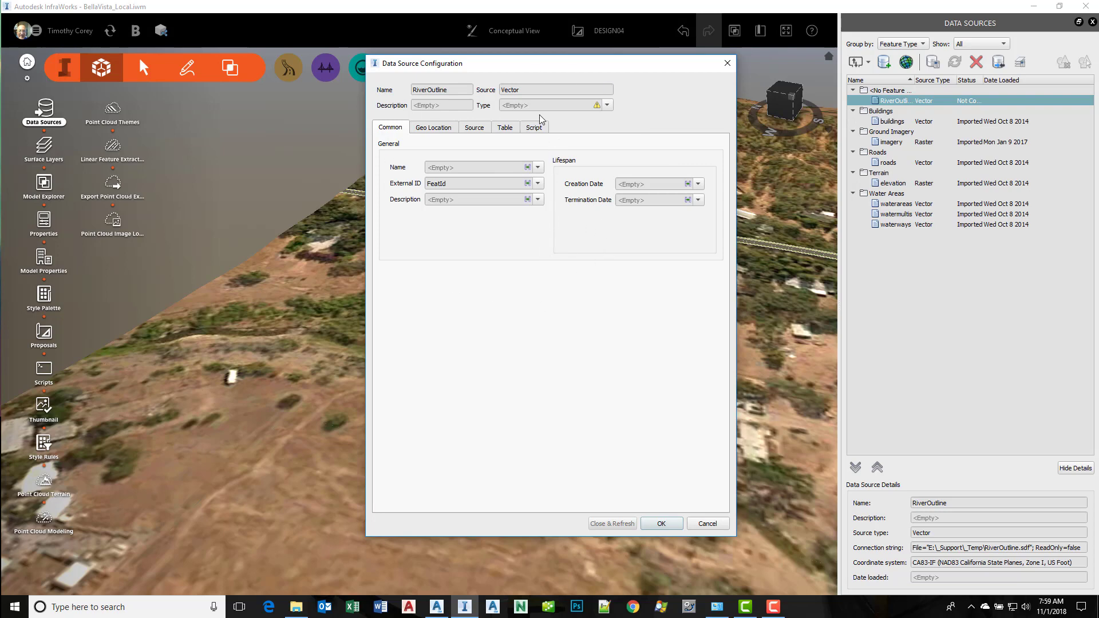
Set RiverOutline's type to Water Areas with Drape draping, then Close & Refresh.
left_click(607, 104)
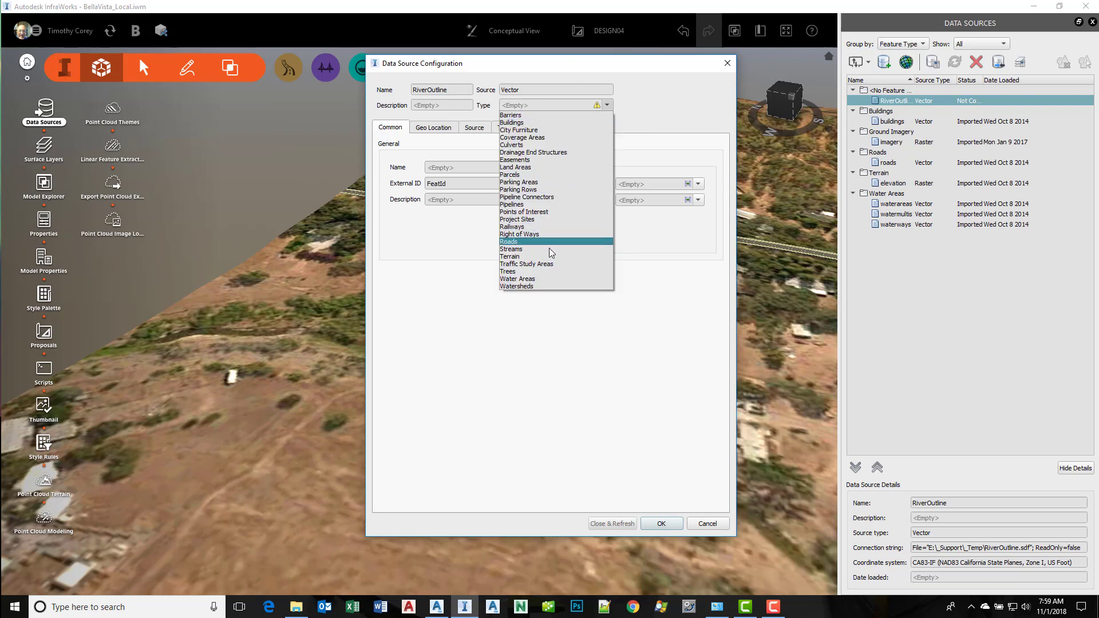
left_click(530, 279)
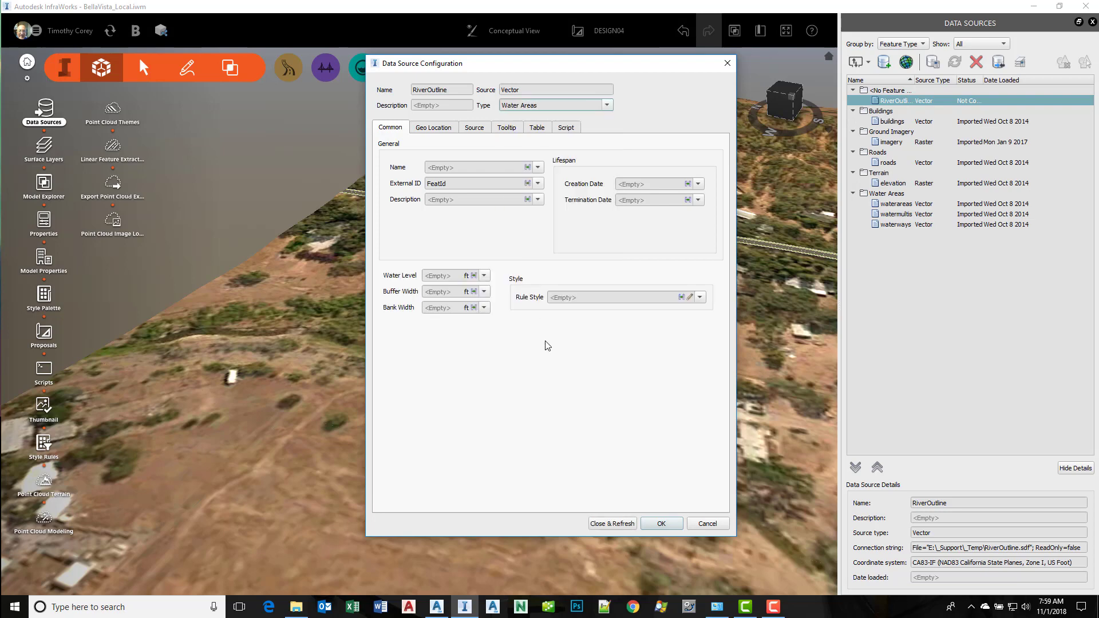
left_click(473, 128)
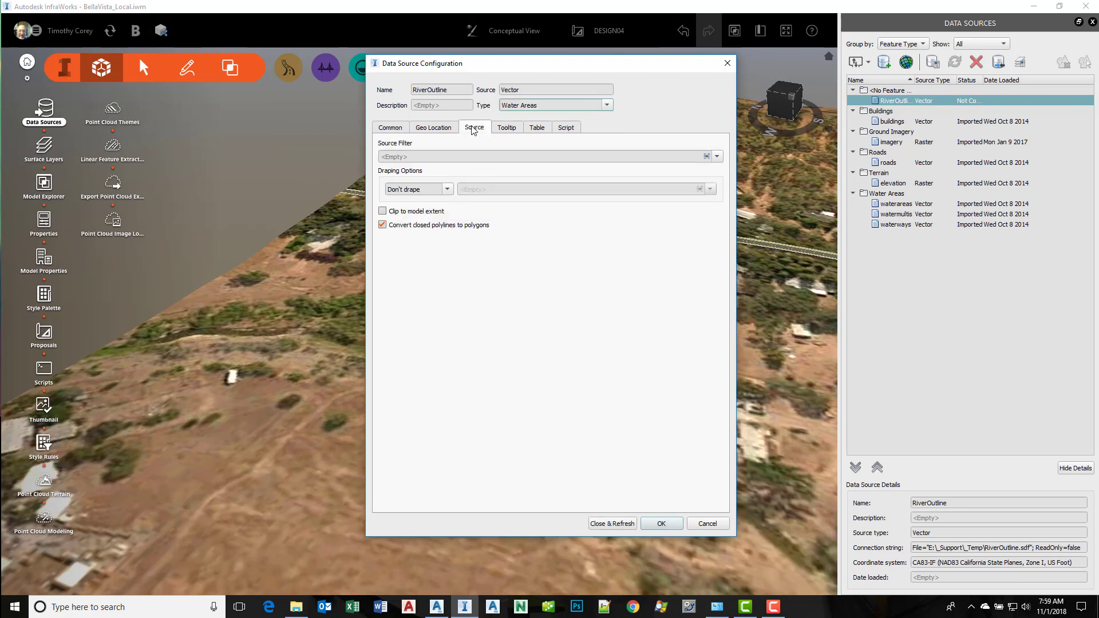
left_click(448, 190)
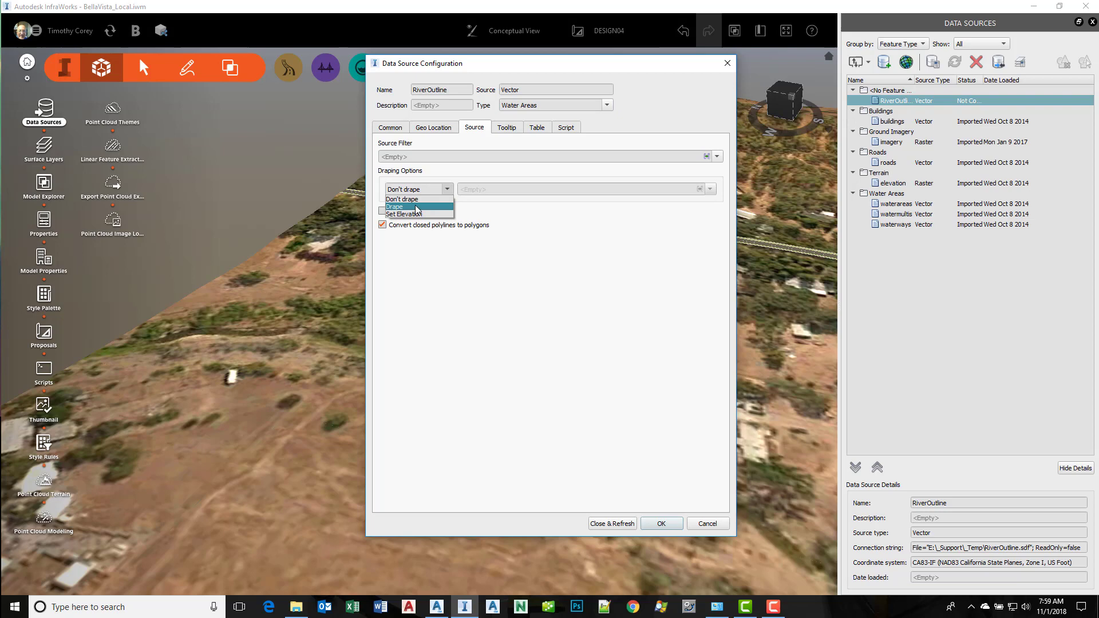
left_click(402, 206)
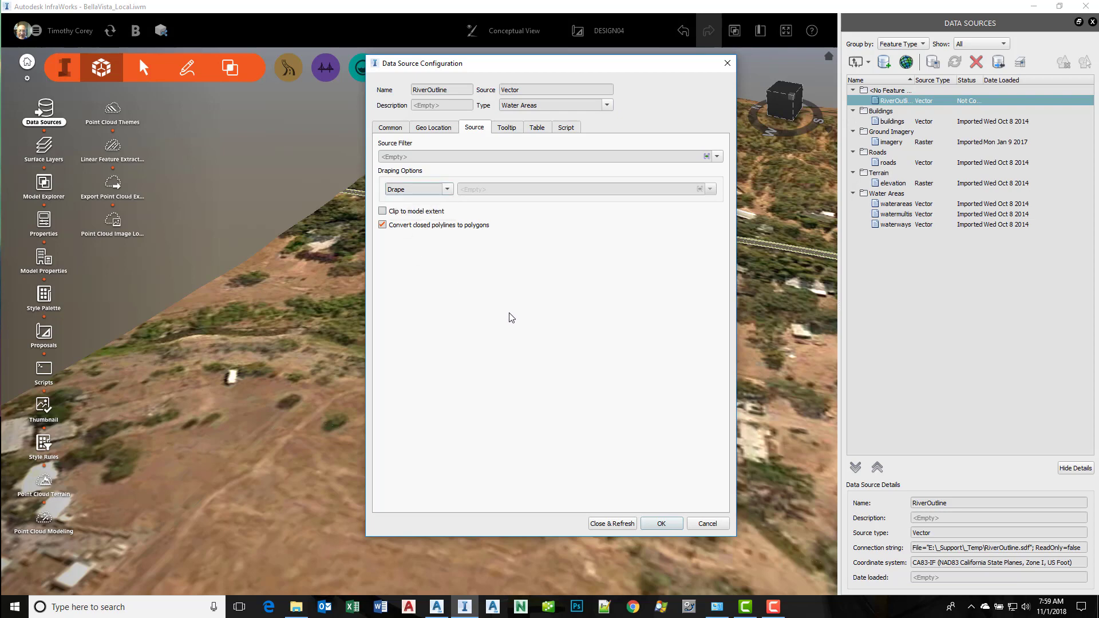
left_click(609, 524)
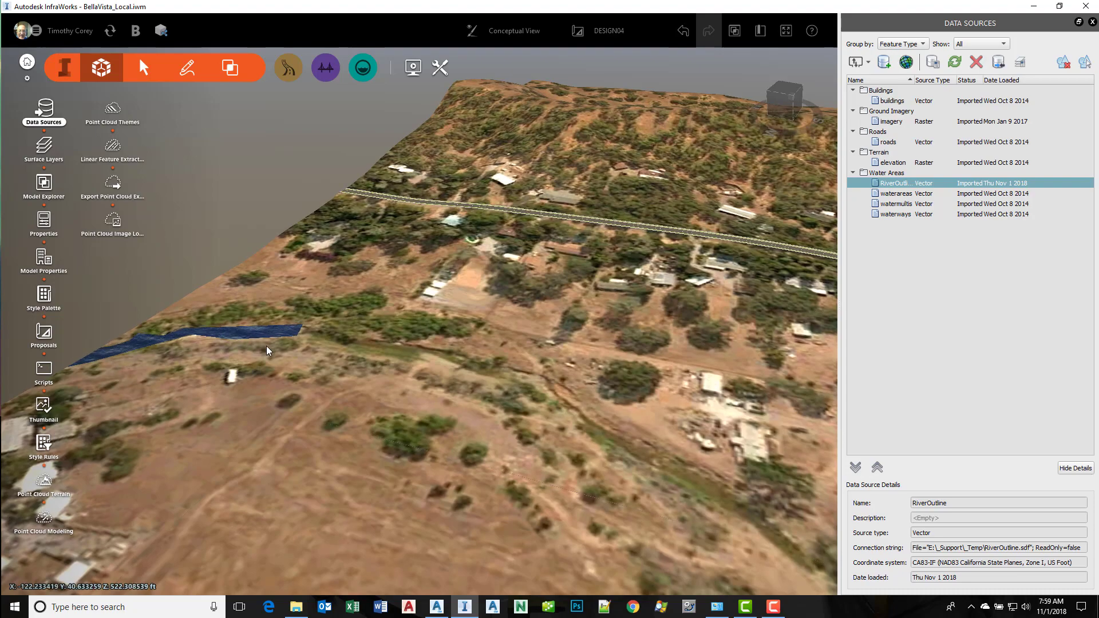
scroll(267, 350, "down", 5)
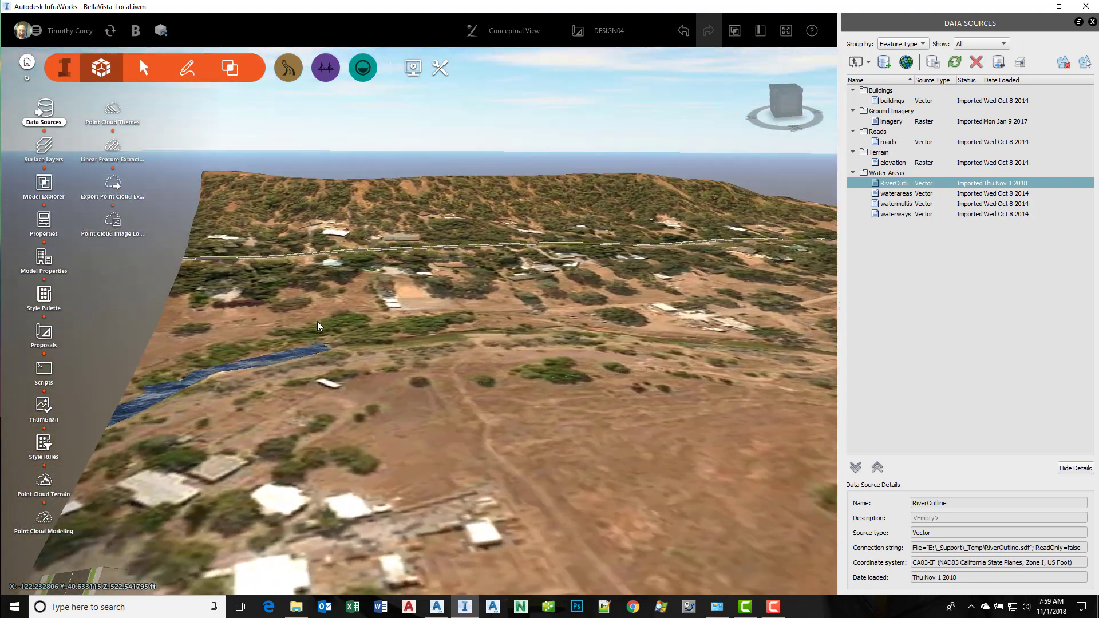